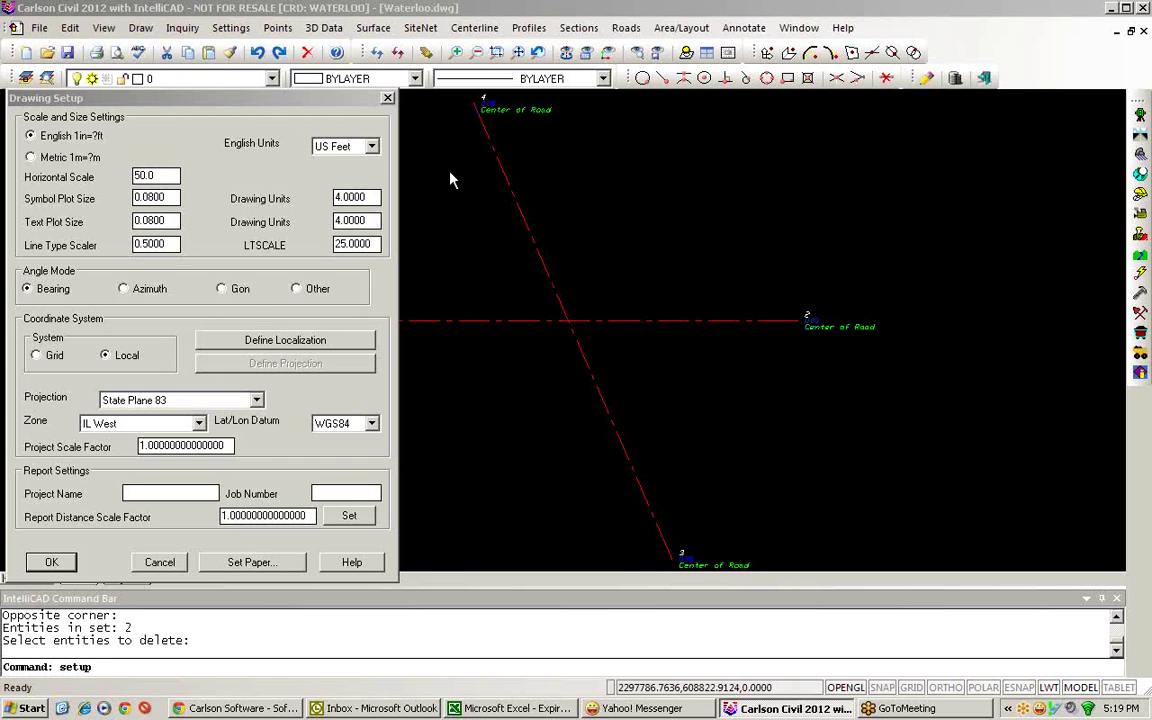
- Accept the drawing setup with a horizontal scale of 50, State Plane 83 projection and the IL West zone
{"action": "left_click", "coordinate": [303, 106]}
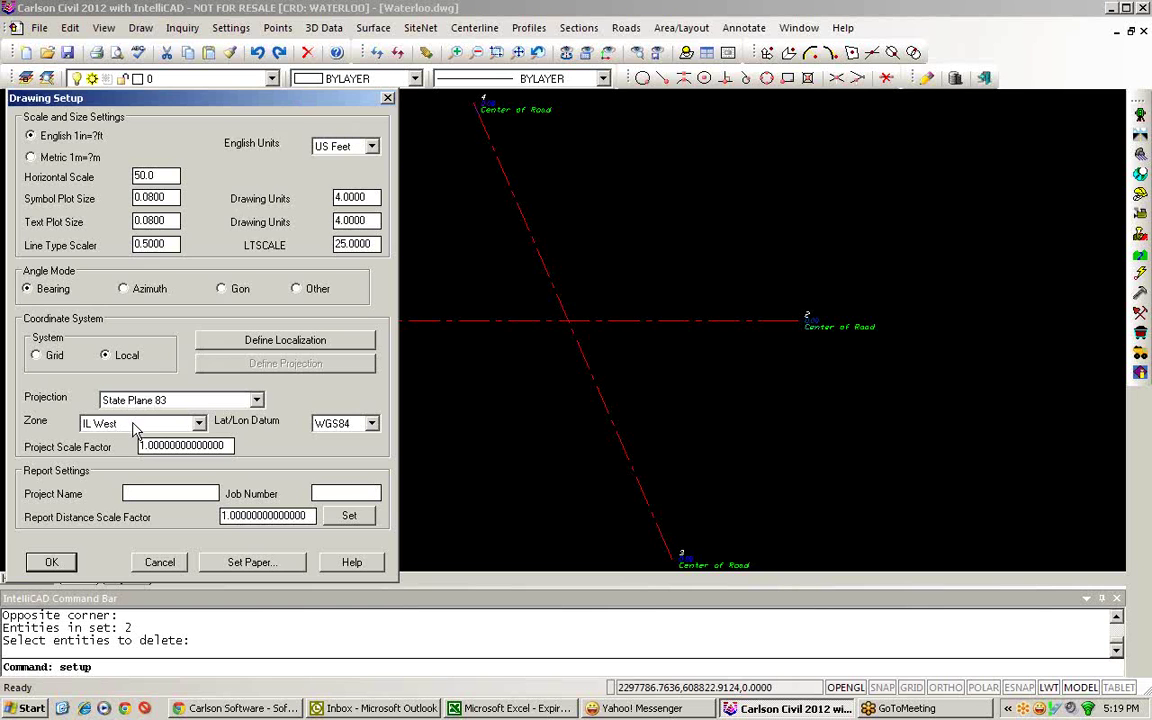
{"action": "left_click", "coordinate": [51, 562]}
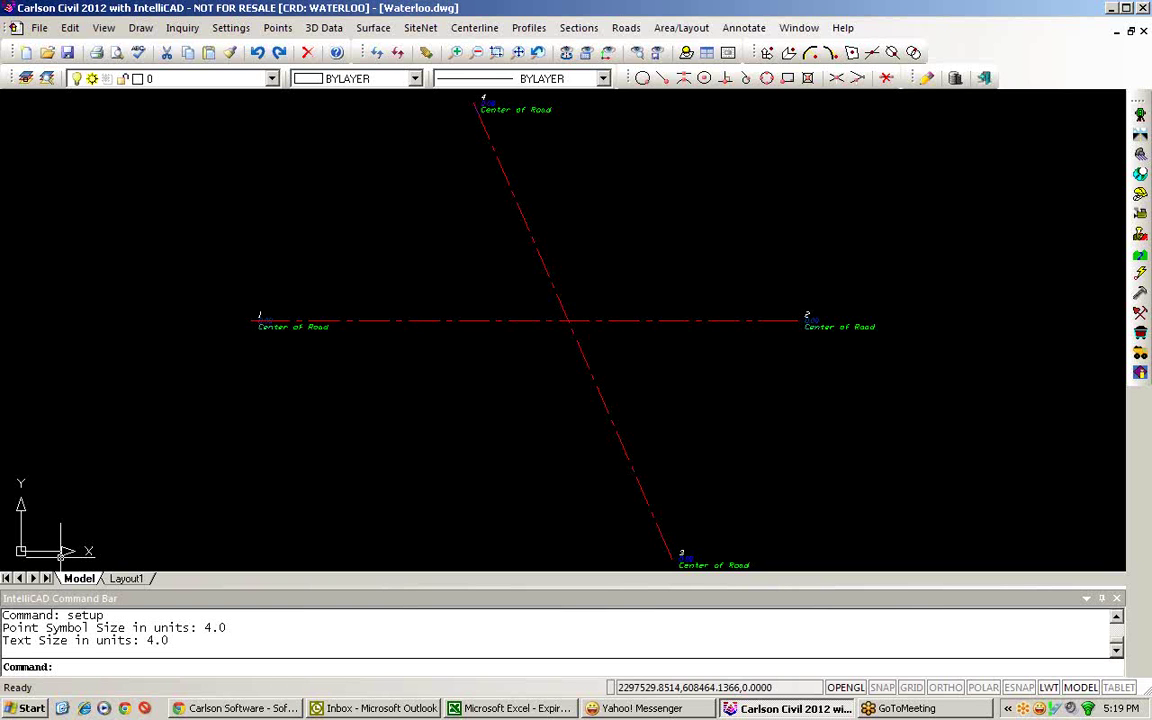
- Offset the slanted road centerline to its east side and the horizontal one to its south side, using a distance of 6
{"action": "type", "text": "offs"}
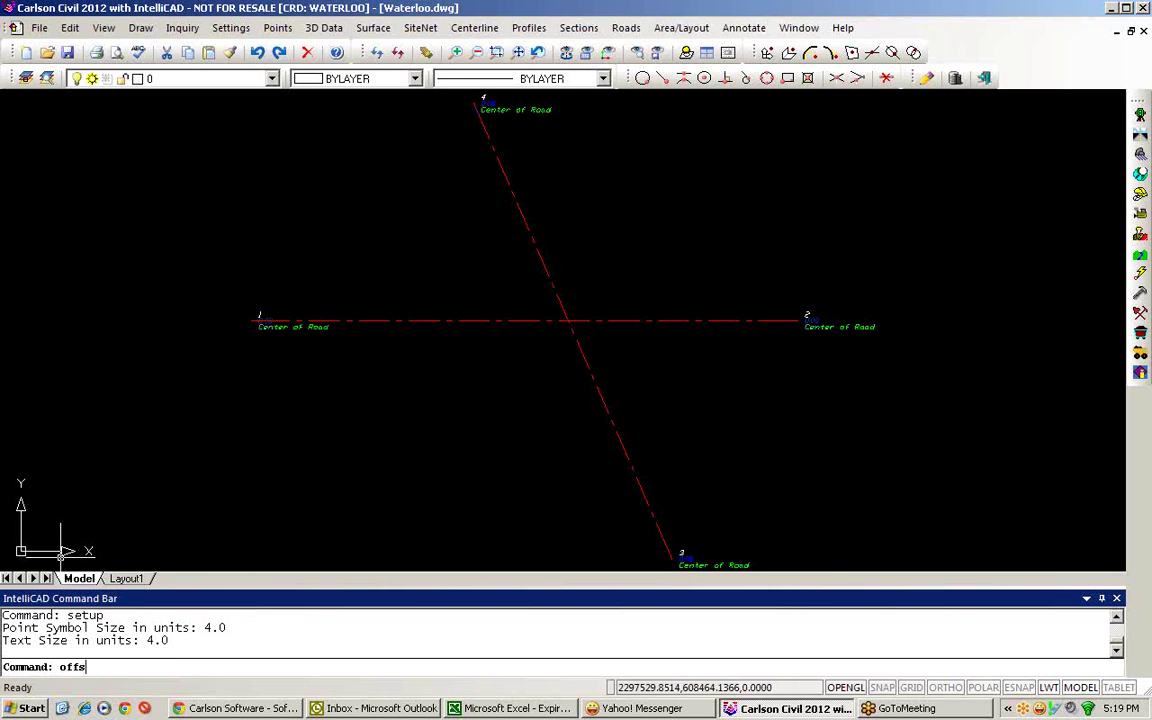
{"action": "type", "text": "et"}
{"action": "key", "text": "Return"}
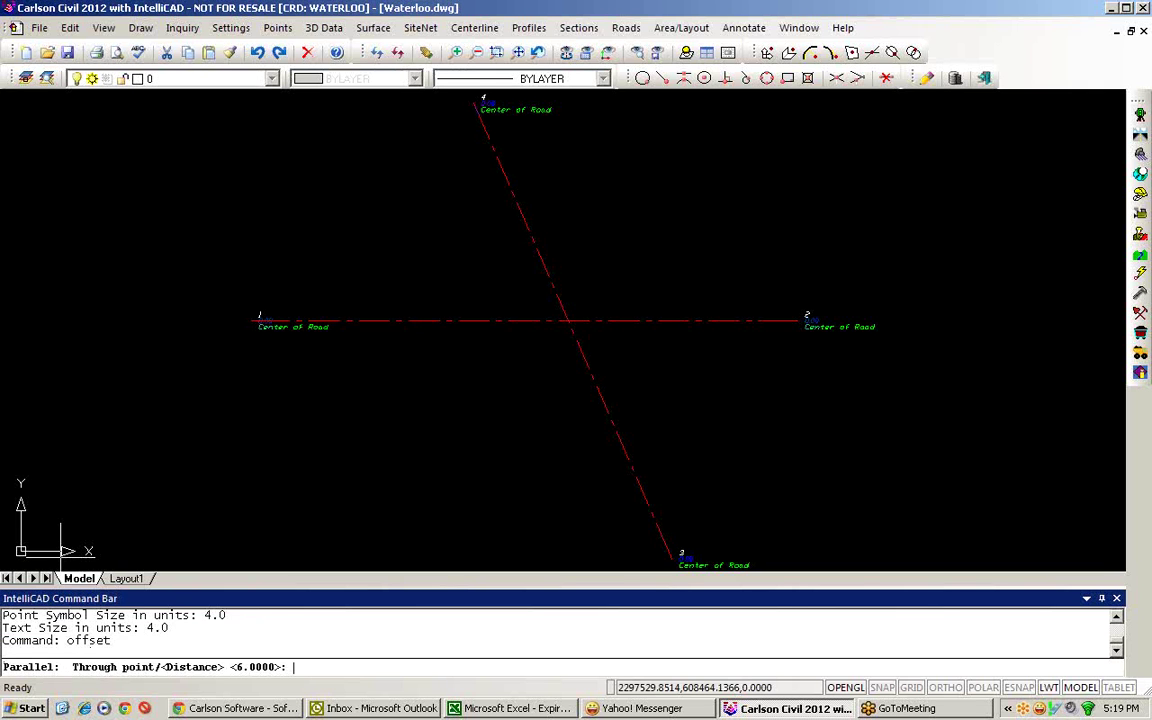
{"action": "key", "text": "Return"}
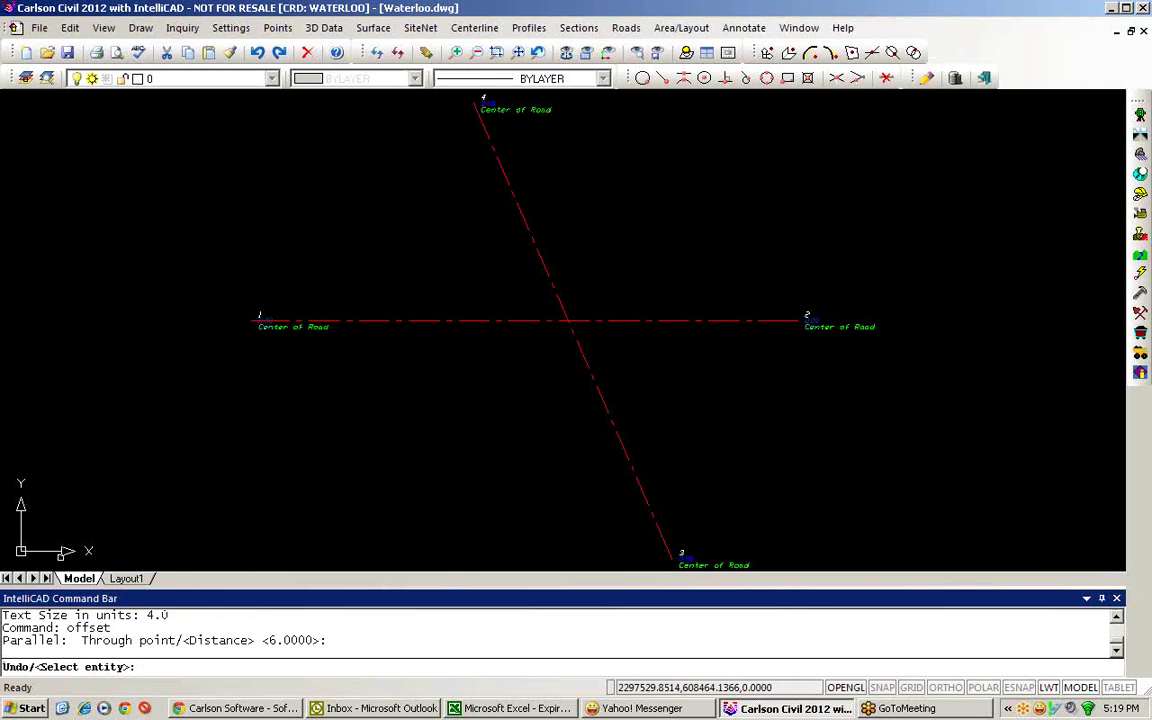
{"action": "left_click", "coordinate": [588, 367]}
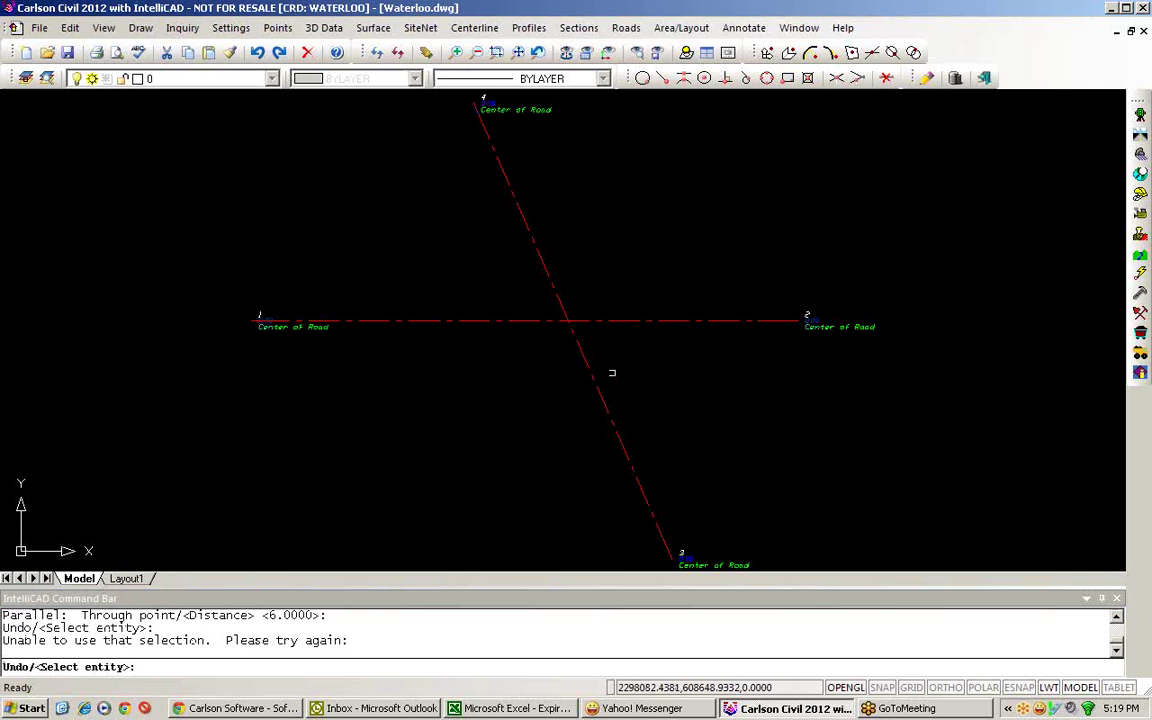
{"action": "left_click", "coordinate": [600, 390]}
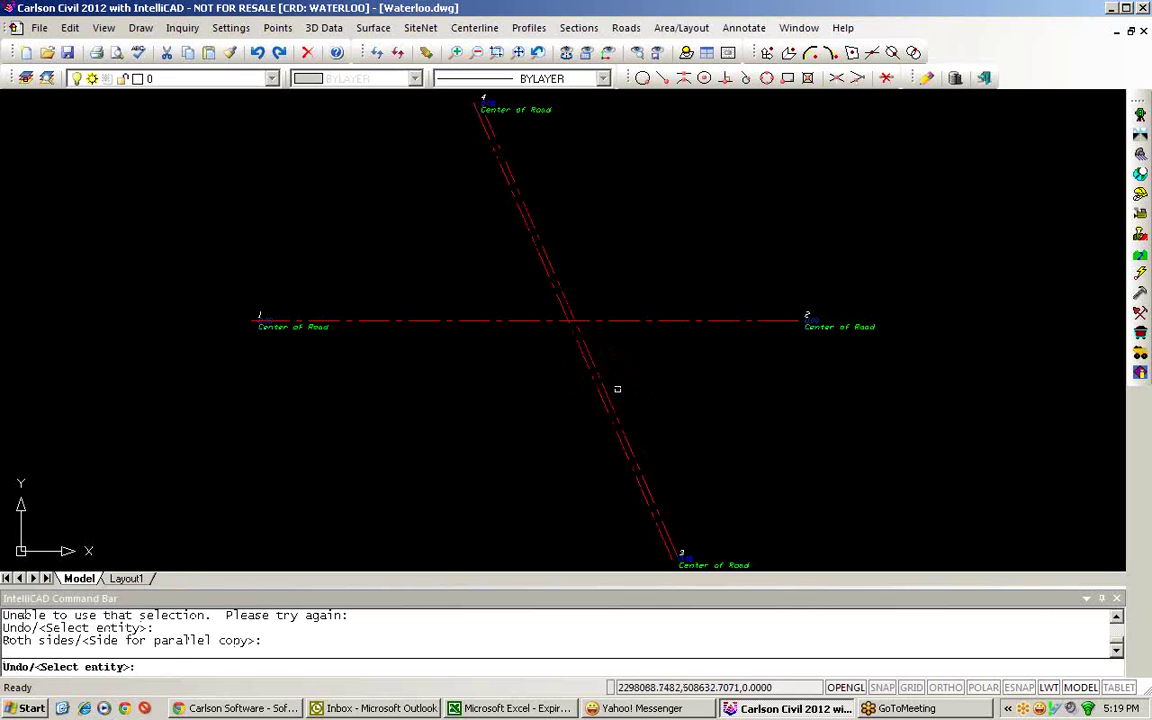
{"action": "left_click", "coordinate": [620, 322]}
{"action": "left_click", "coordinate": [632, 345]}
{"action": "key", "text": "Return"}
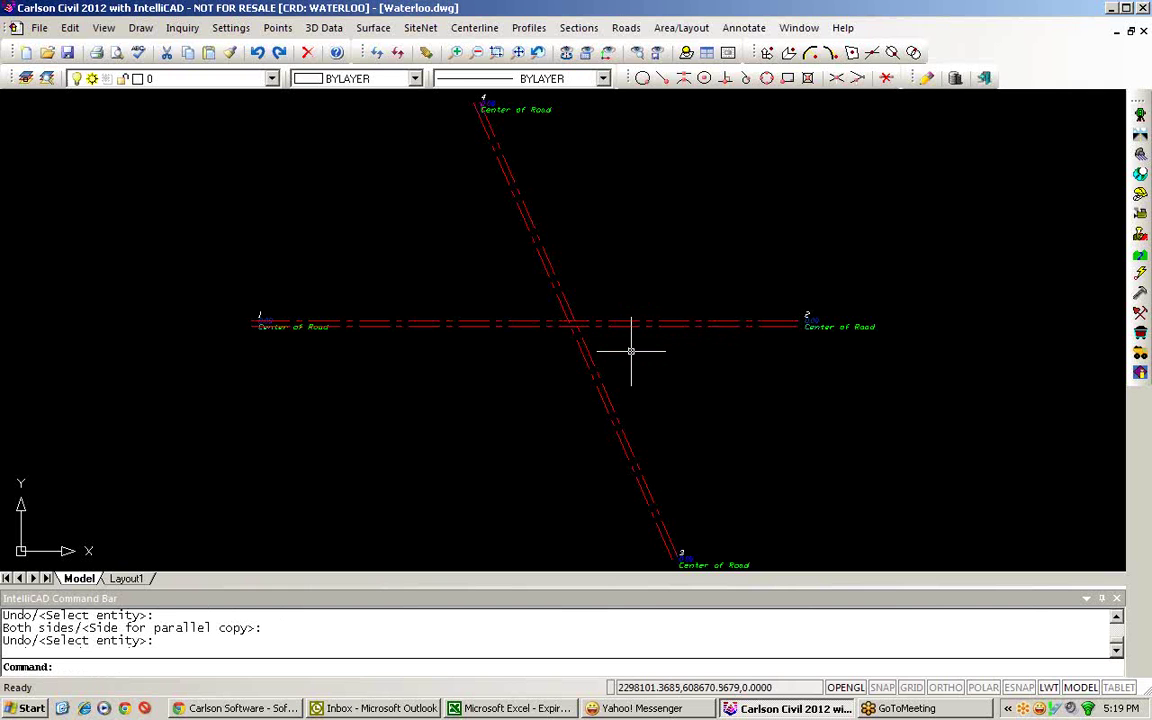
- Fillet the two offset lines in the southeast quadrant of the intersection with a radius of 40
{"action": "type", "text": "fil"}
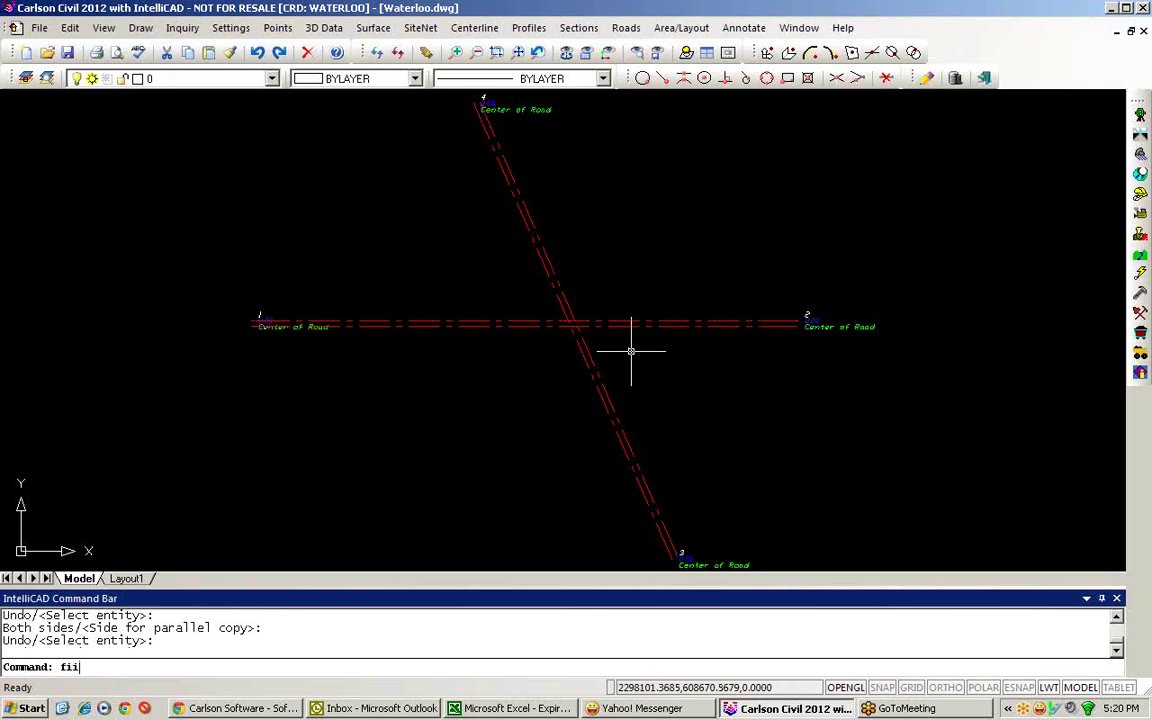
{"action": "type", "text": "let"}
{"action": "key", "text": "Return"}
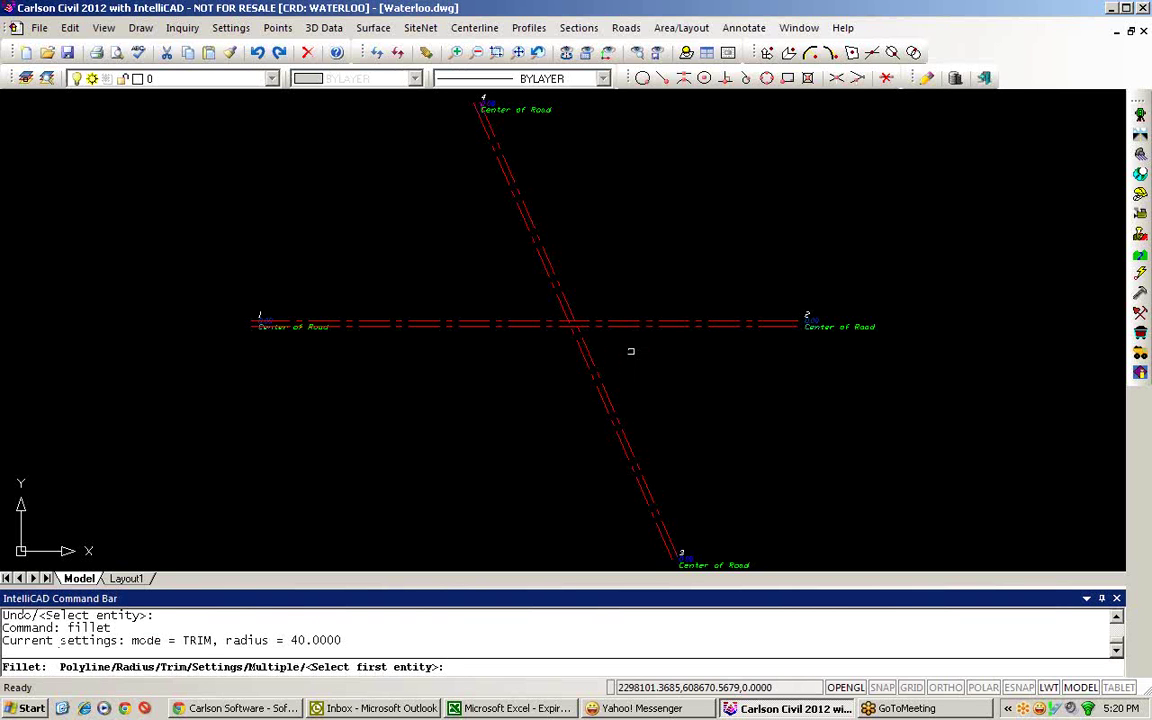
{"action": "type", "text": "r"}
{"action": "key", "text": "Return"}
{"action": "type", "text": "40"}
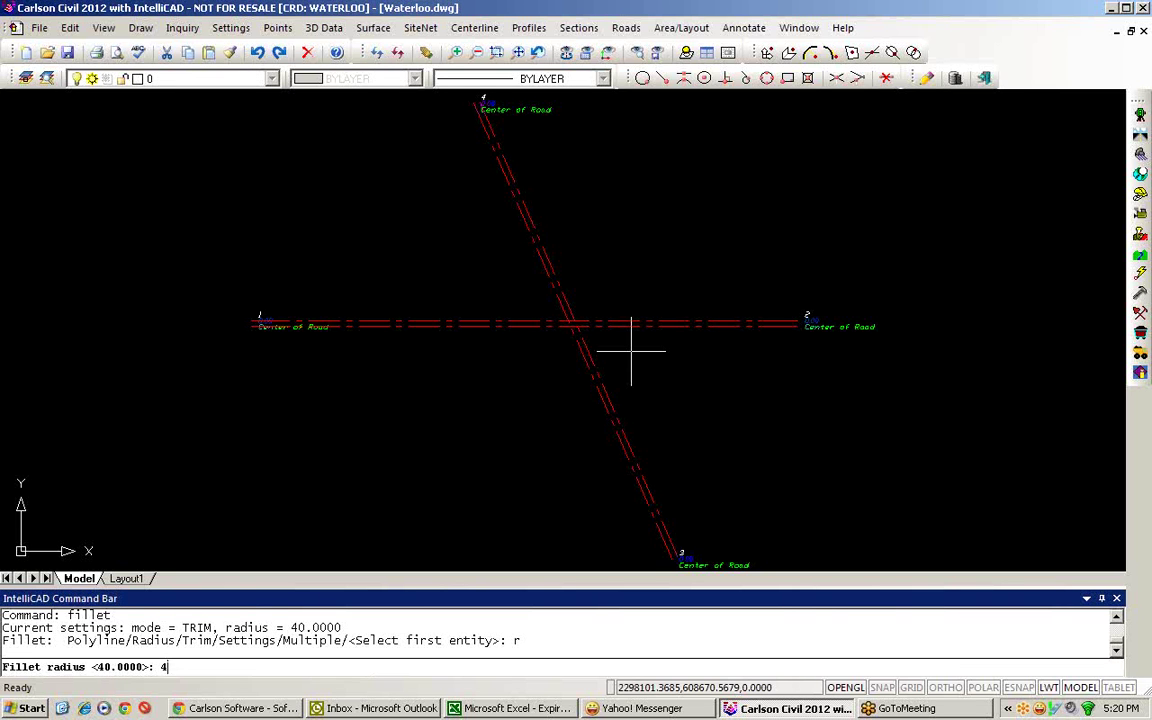
{"action": "key", "text": "Return"}
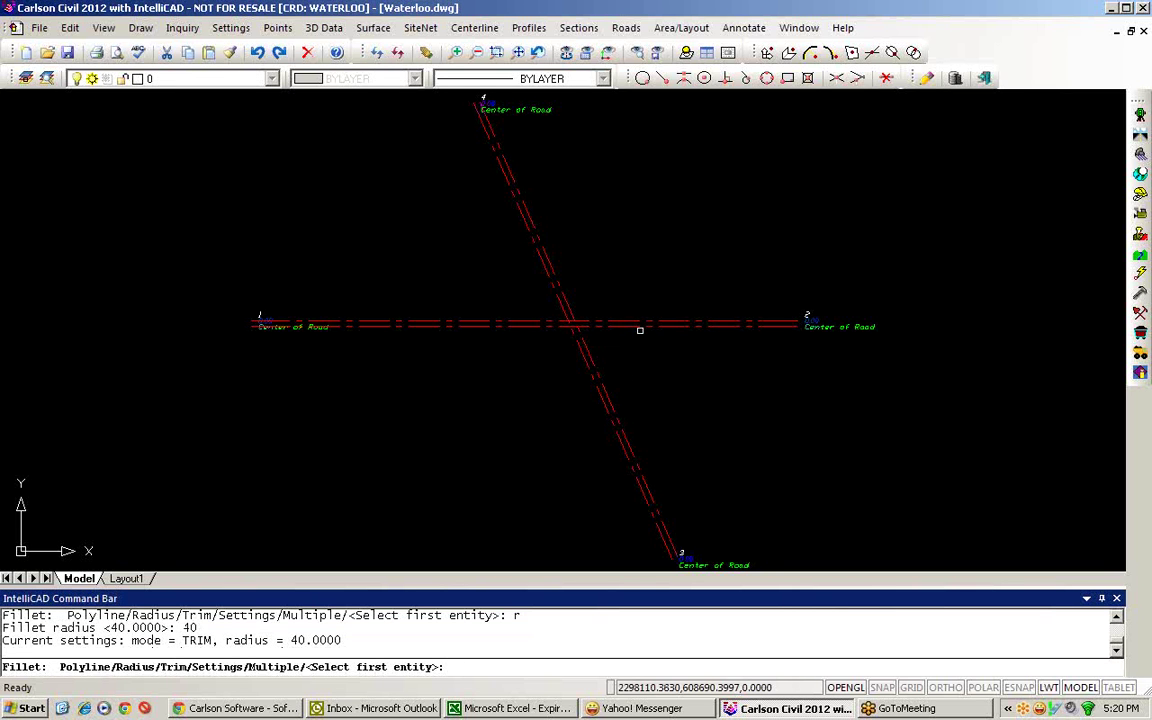
{"action": "left_click", "coordinate": [638, 325]}
{"action": "left_click", "coordinate": [642, 341]}
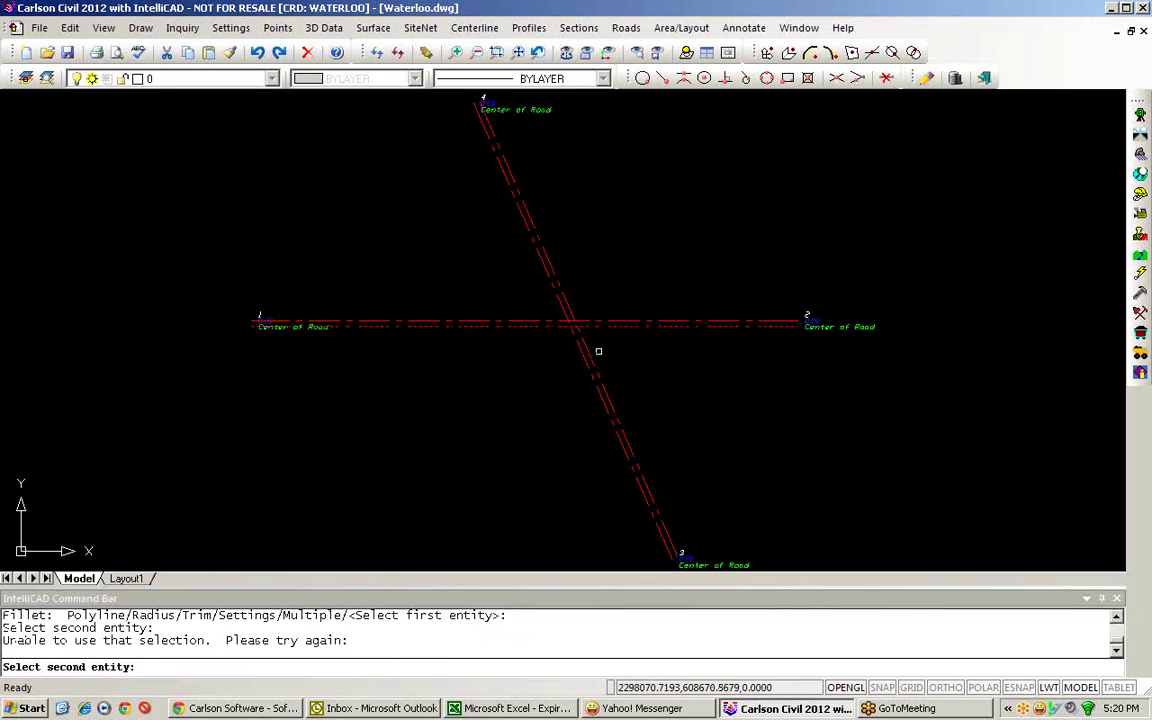
{"action": "left_click", "coordinate": [598, 359]}
{"action": "right_click", "coordinate": [612, 360]}
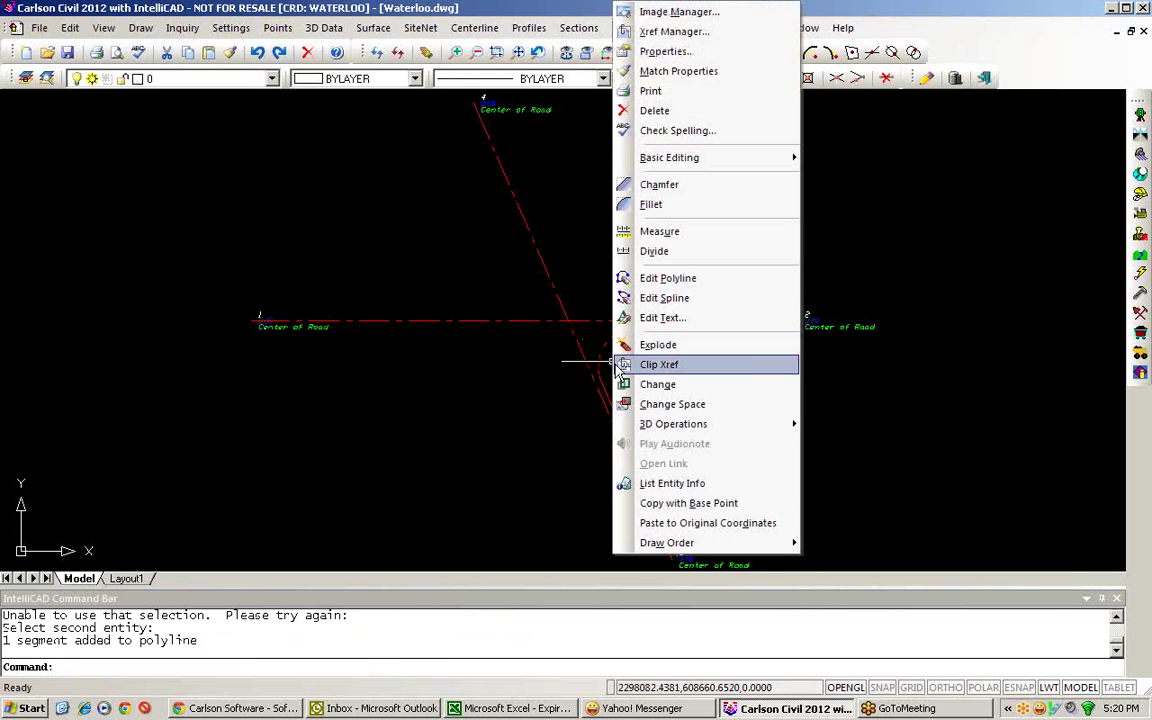
{"action": "left_click", "coordinate": [492, 292]}
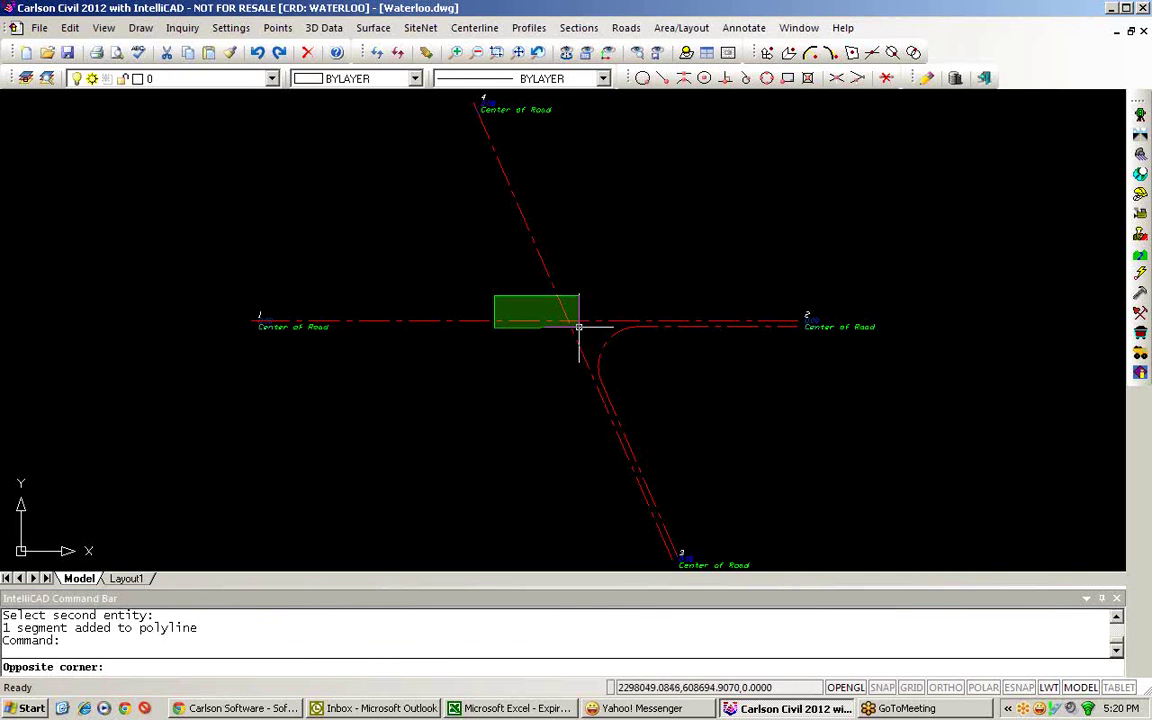
{"action": "key", "text": "Escape"}
{"action": "key", "text": "Escape"}
{"action": "left_click", "coordinate": [520, 296]}
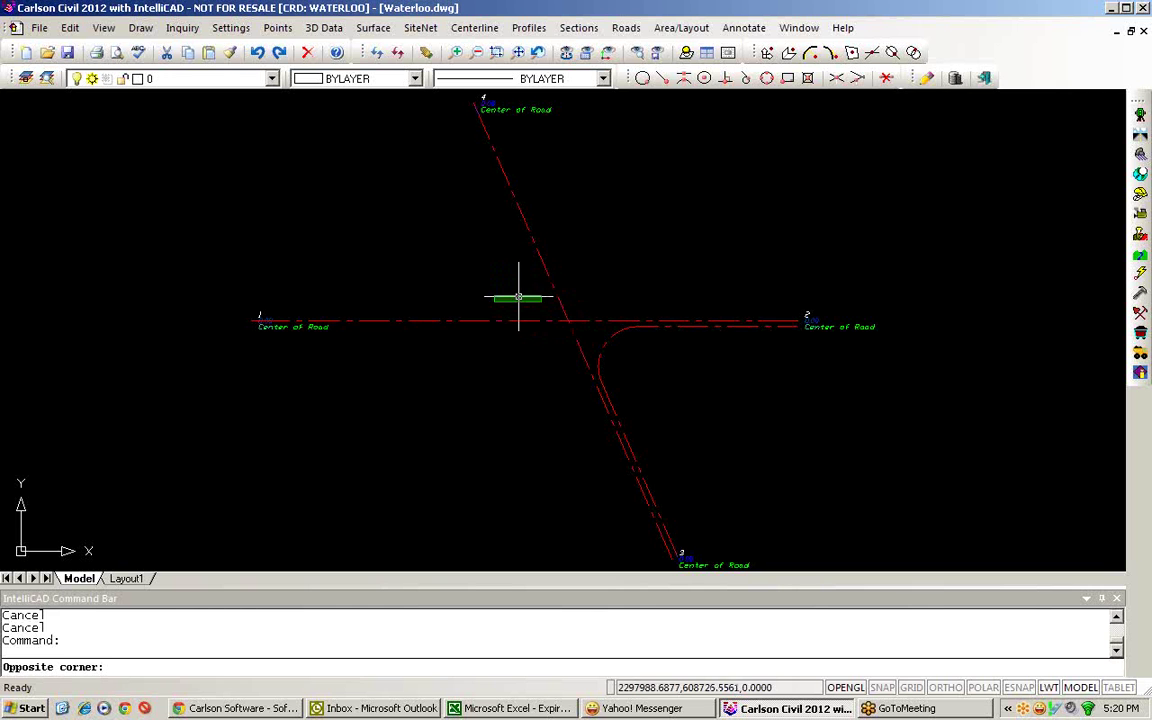
{"action": "key", "text": "Escape"}
{"action": "key", "text": "Escape"}
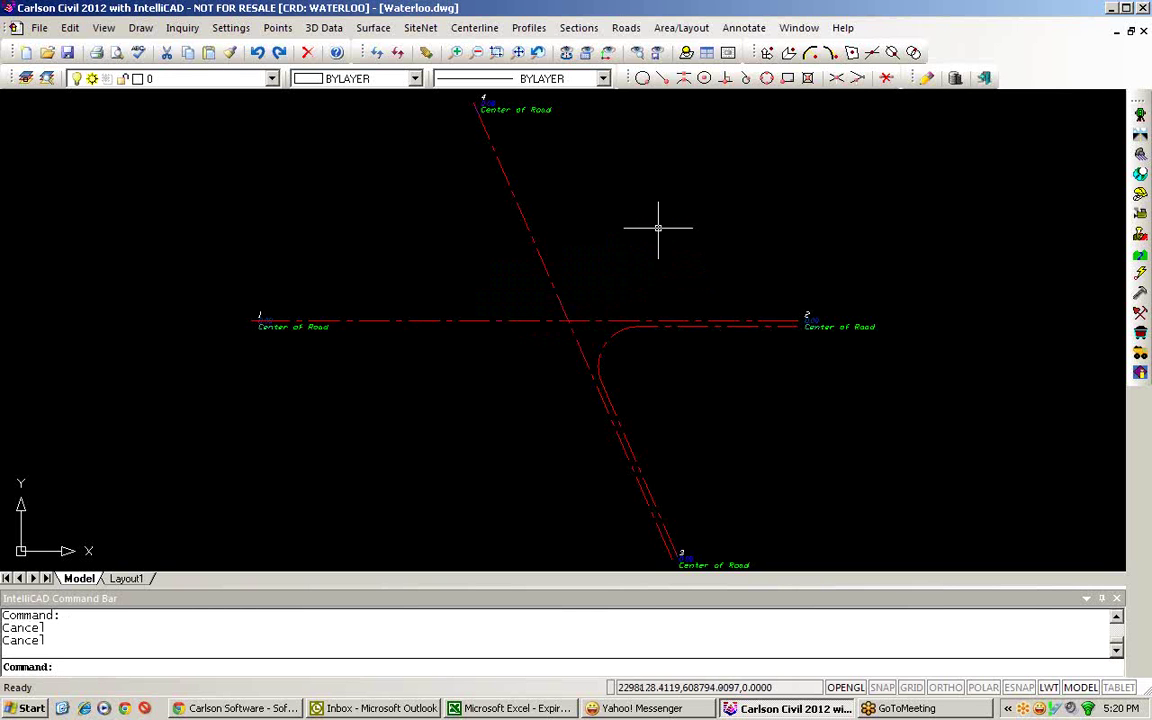
- Run Vehicle Path Tracking with trailer at a 50.0 station interval along the filleted turning polyline, reviewing the vehicle and trailer dimensions
{"action": "left_click", "coordinate": [628, 30]}
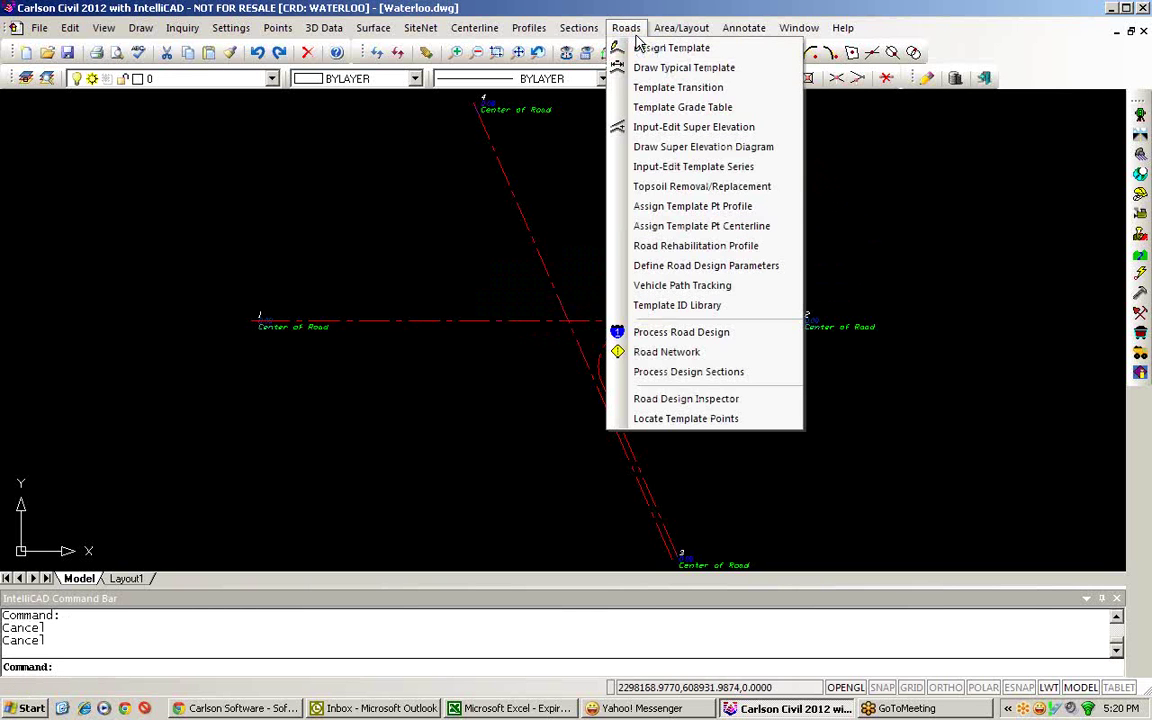
{"action": "left_click", "coordinate": [729, 287]}
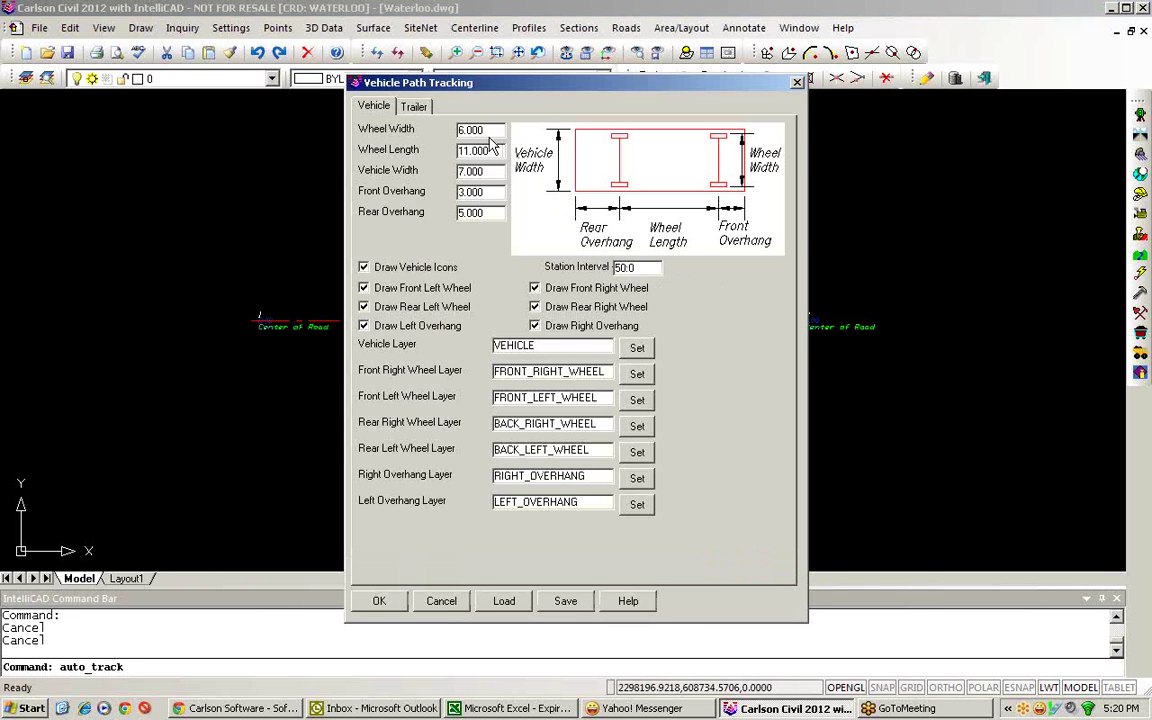
{"action": "left_click", "coordinate": [422, 112]}
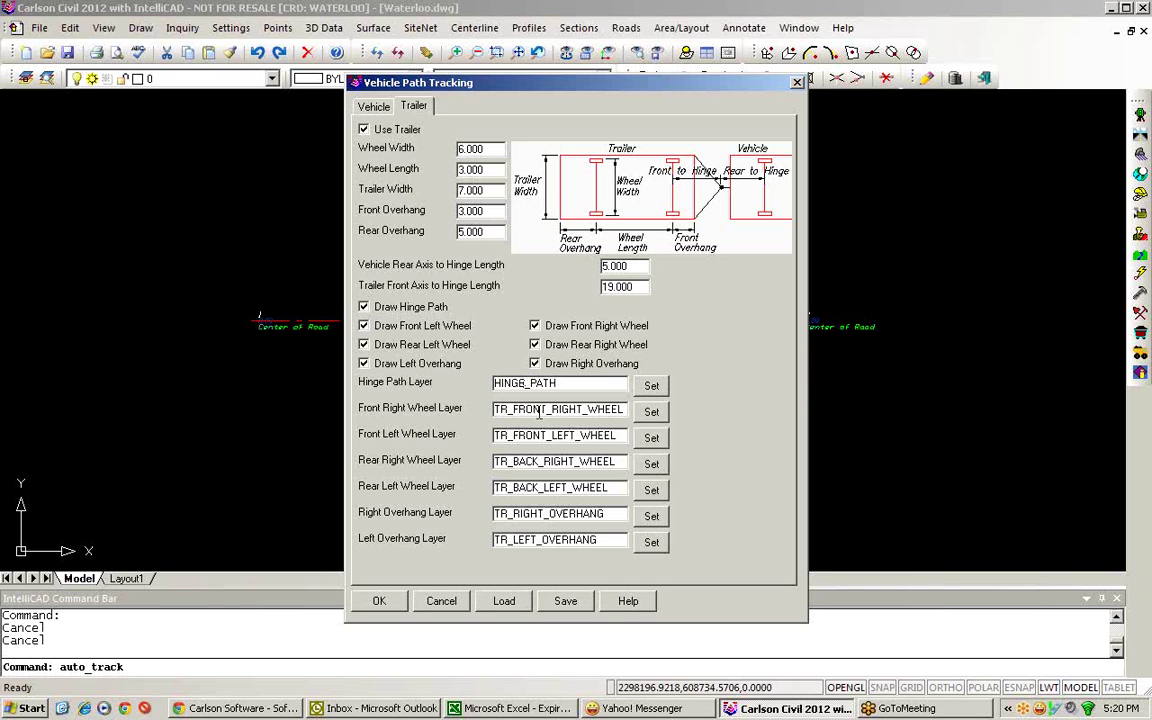
{"action": "left_click", "coordinate": [378, 110]}
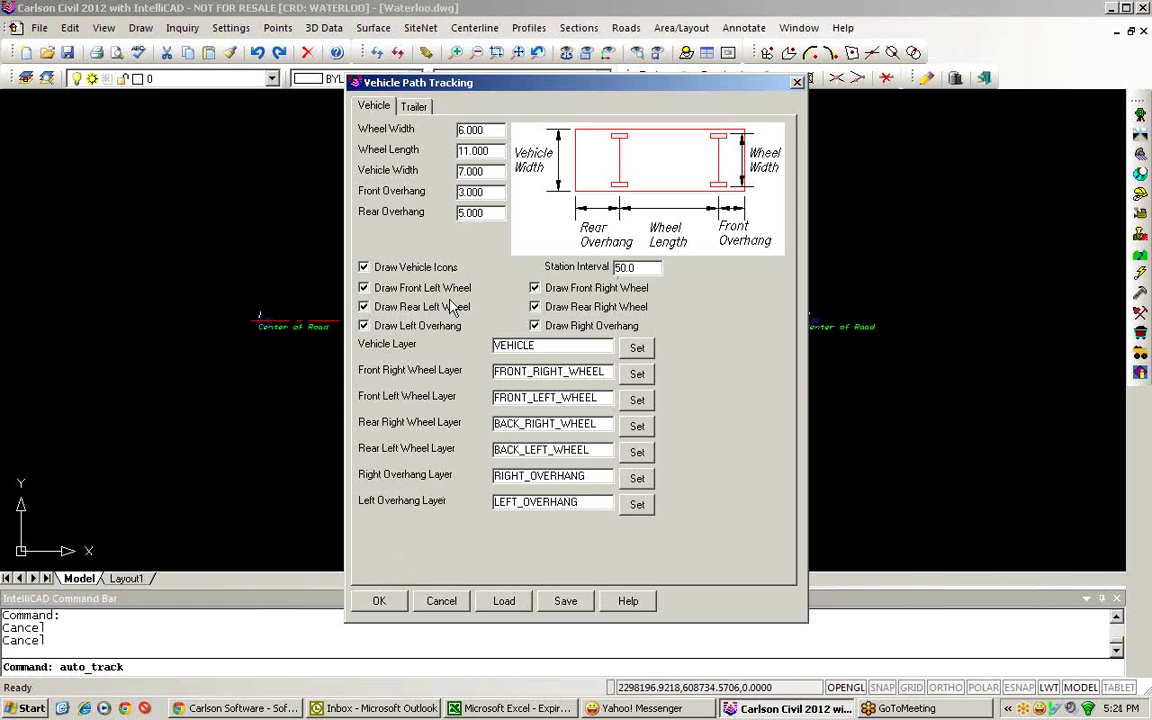
{"action": "left_click", "coordinate": [385, 602]}
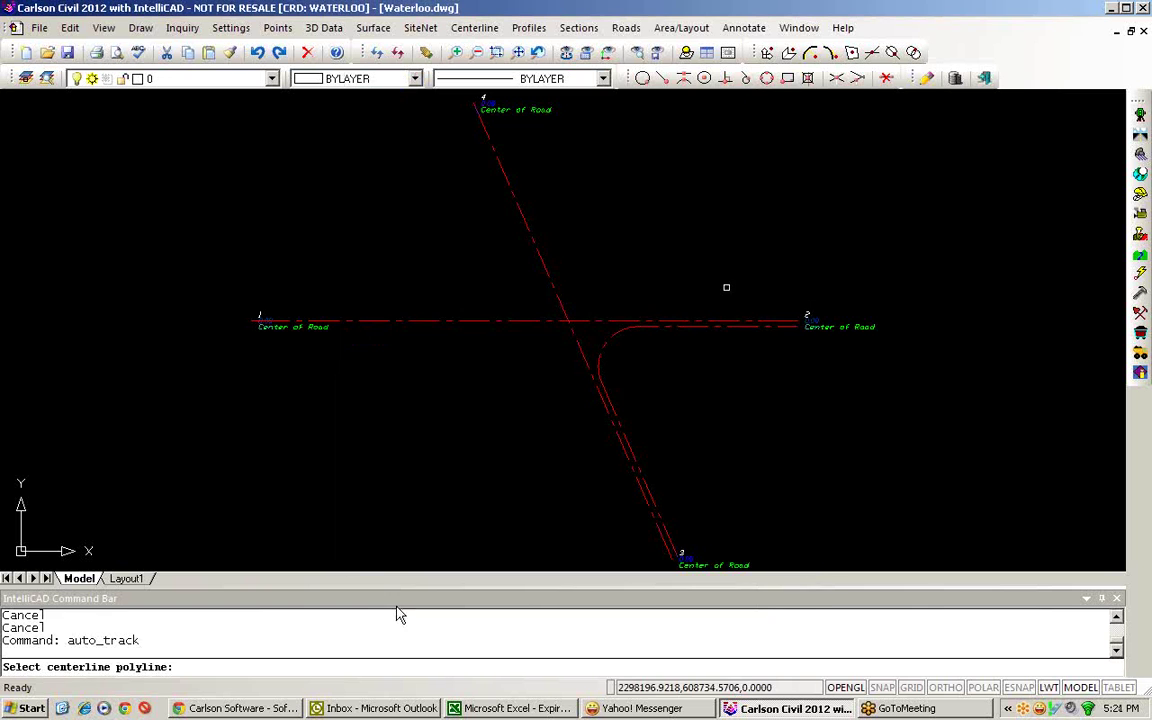
{"action": "left_click", "coordinate": [653, 504]}
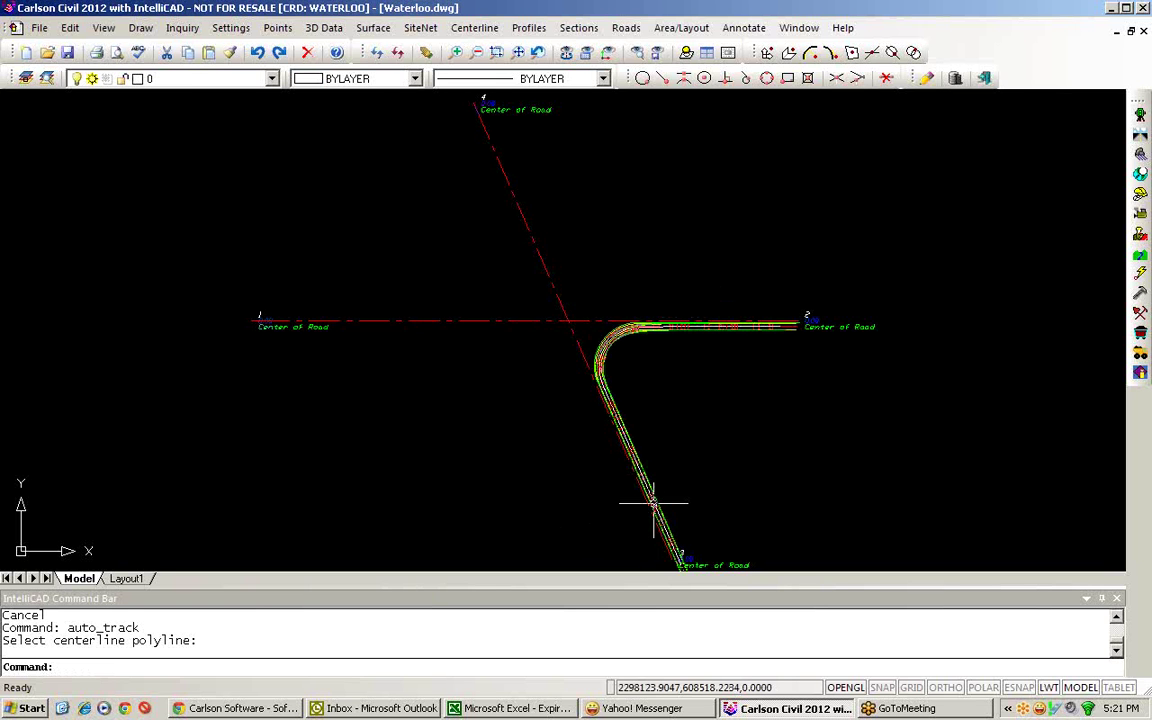
- Examine the wheel and overhang paths around the filleted curve up close, and return to the drawing extents
{"action": "type", "text": "z"}
{"action": "key", "text": "Return"}
{"action": "type", "text": "w/OBject<Scale (nX/nXP)>"}
{"action": "key", "text": "Return"}
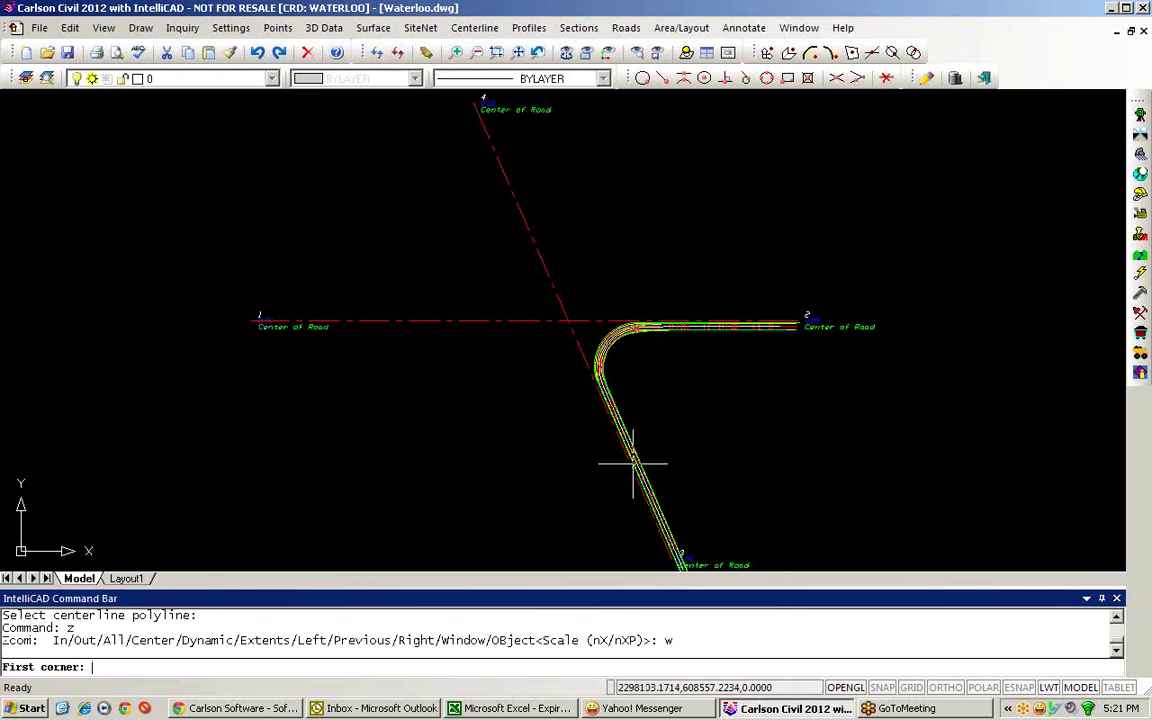
{"action": "left_click", "coordinate": [553, 382]}
{"action": "left_click", "coordinate": [662, 318]}
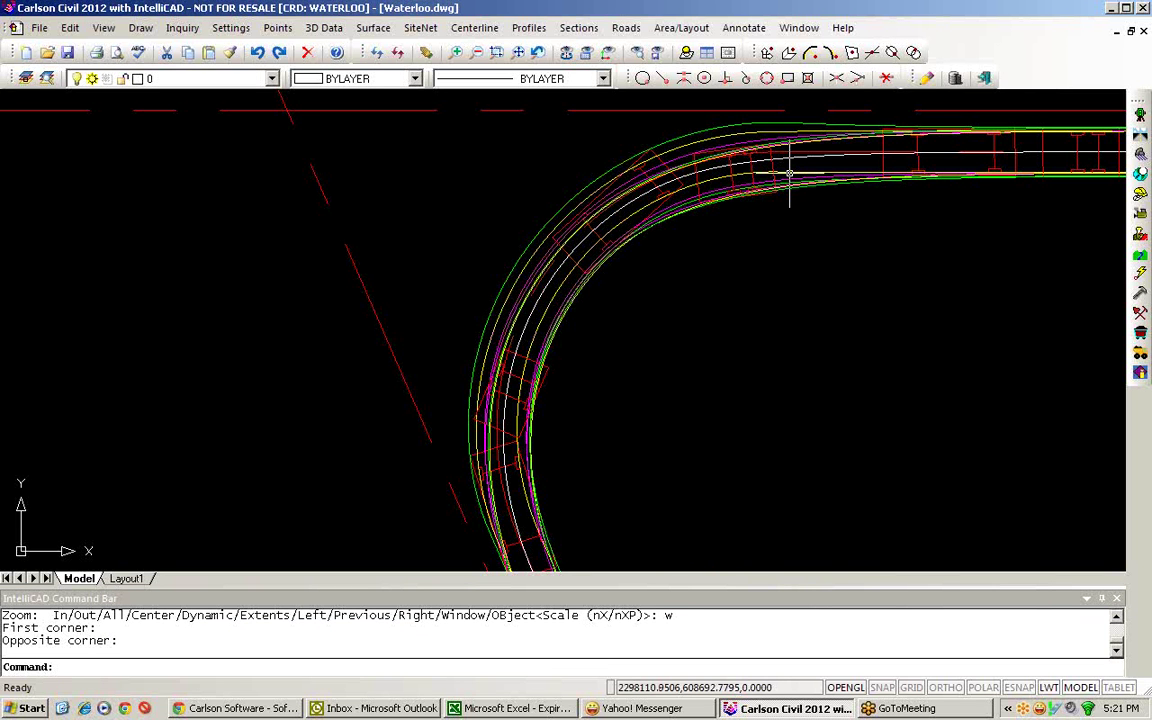
{"action": "type", "text": "z"}
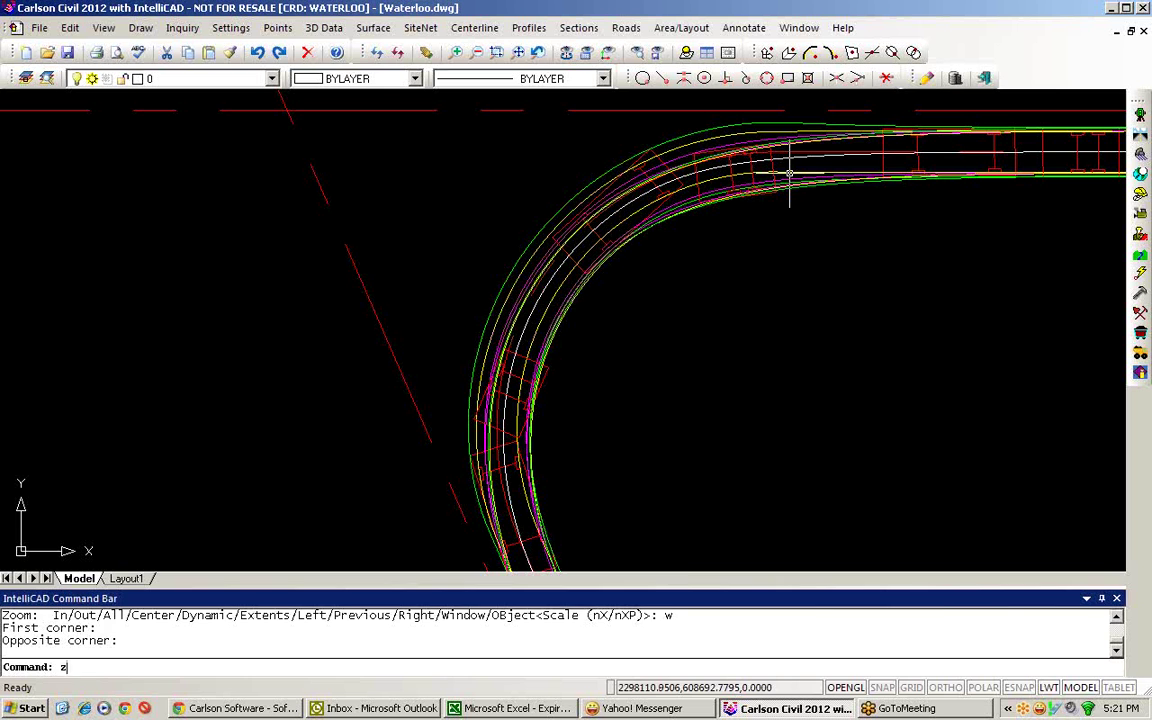
{"action": "key", "text": "Return"}
{"action": "type", "text": "e"}
{"action": "key", "text": "Return"}
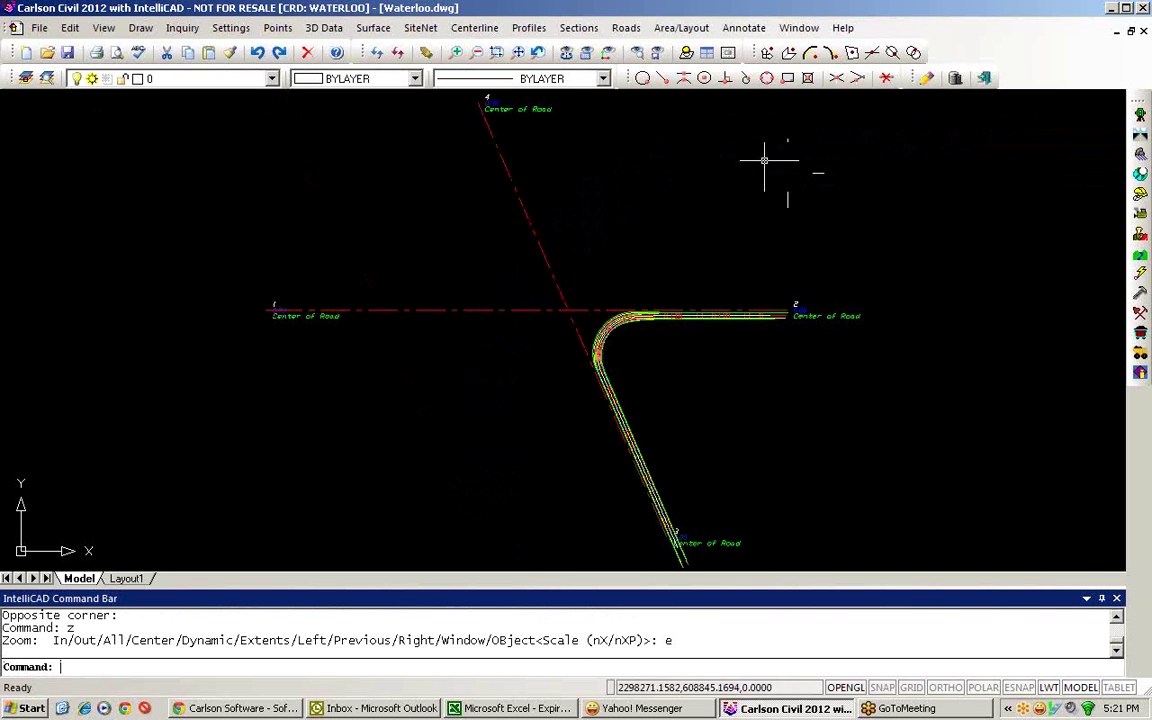
- Start writing a polyline file in Google format and name the KML file Transition1
{"action": "left_click", "coordinate": [38, 29]}
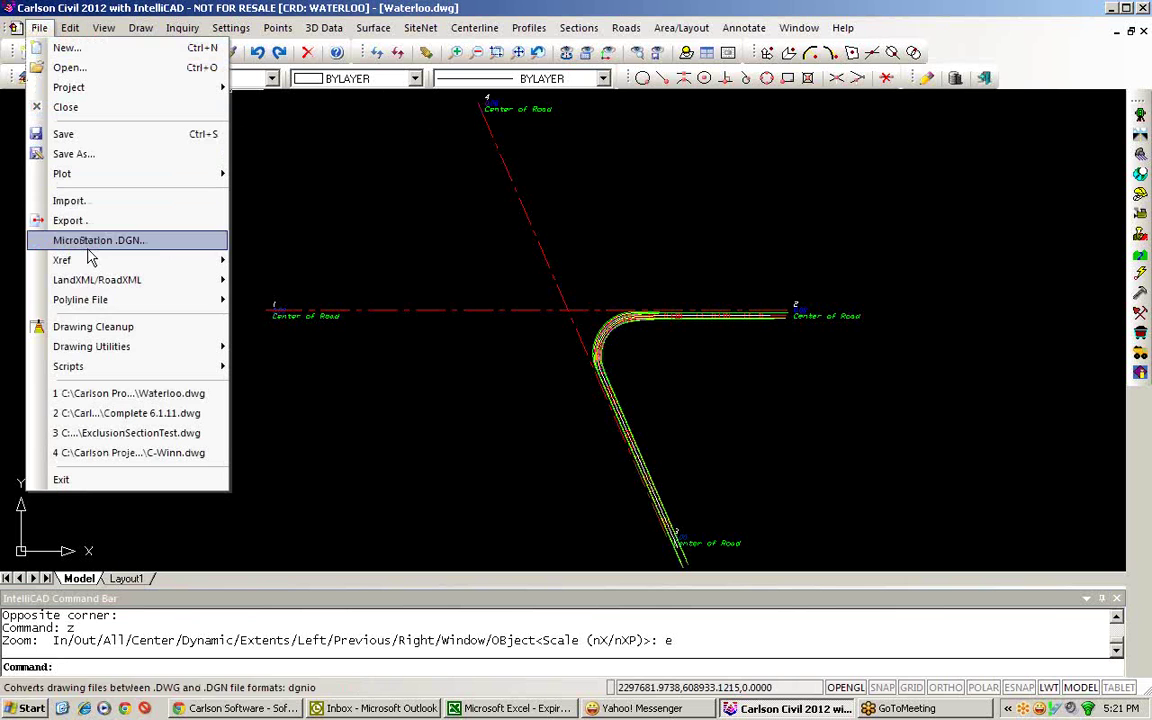
{"action": "mouse_move", "coordinate": [100, 300]}
{"action": "left_click", "coordinate": [285, 300]}
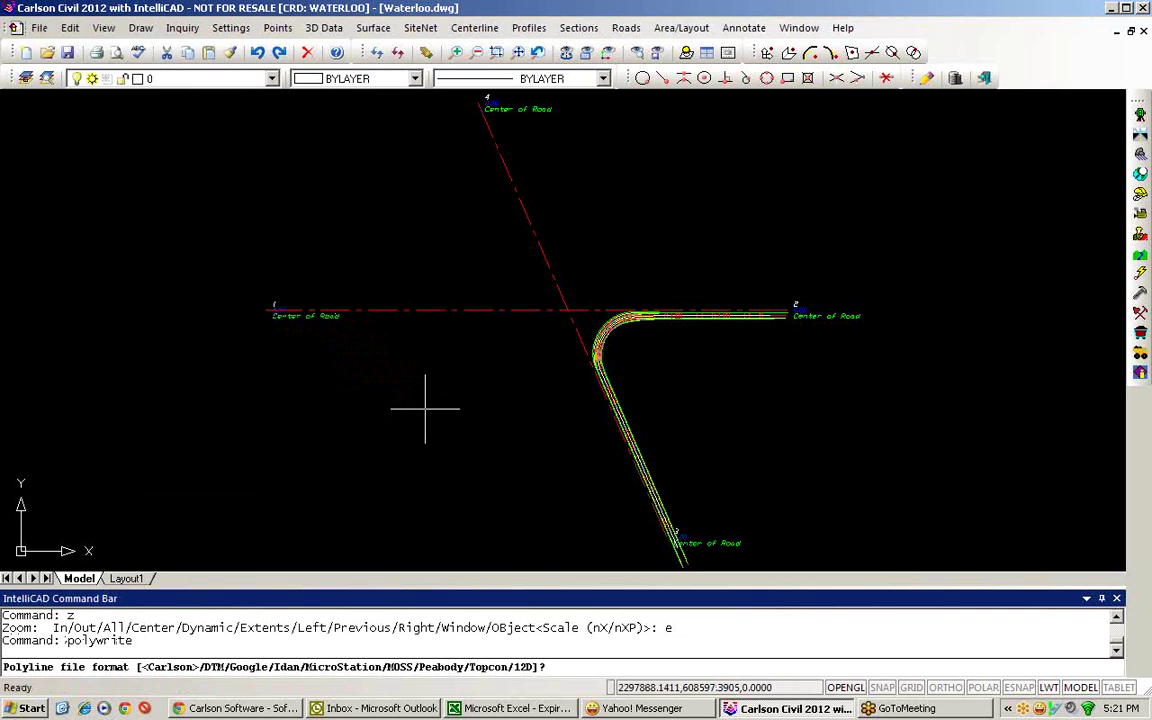
{"action": "type", "text": "g"}
{"action": "key", "text": "Return"}
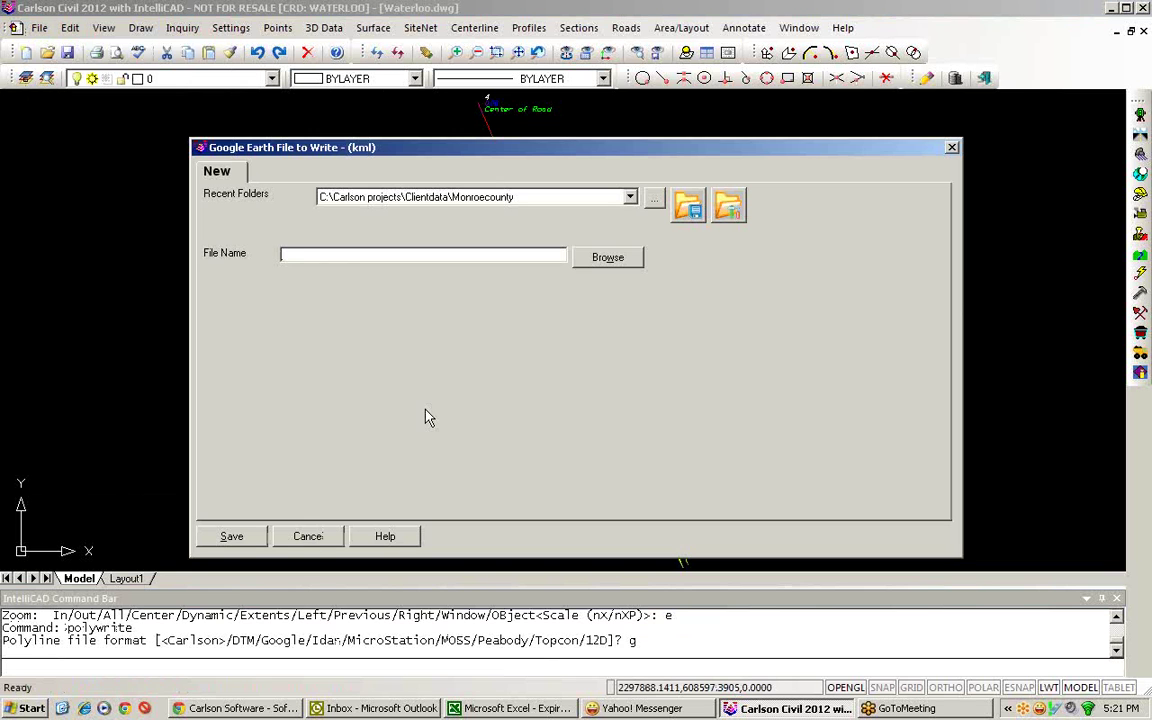
{"action": "type", "text": "Transiti"}
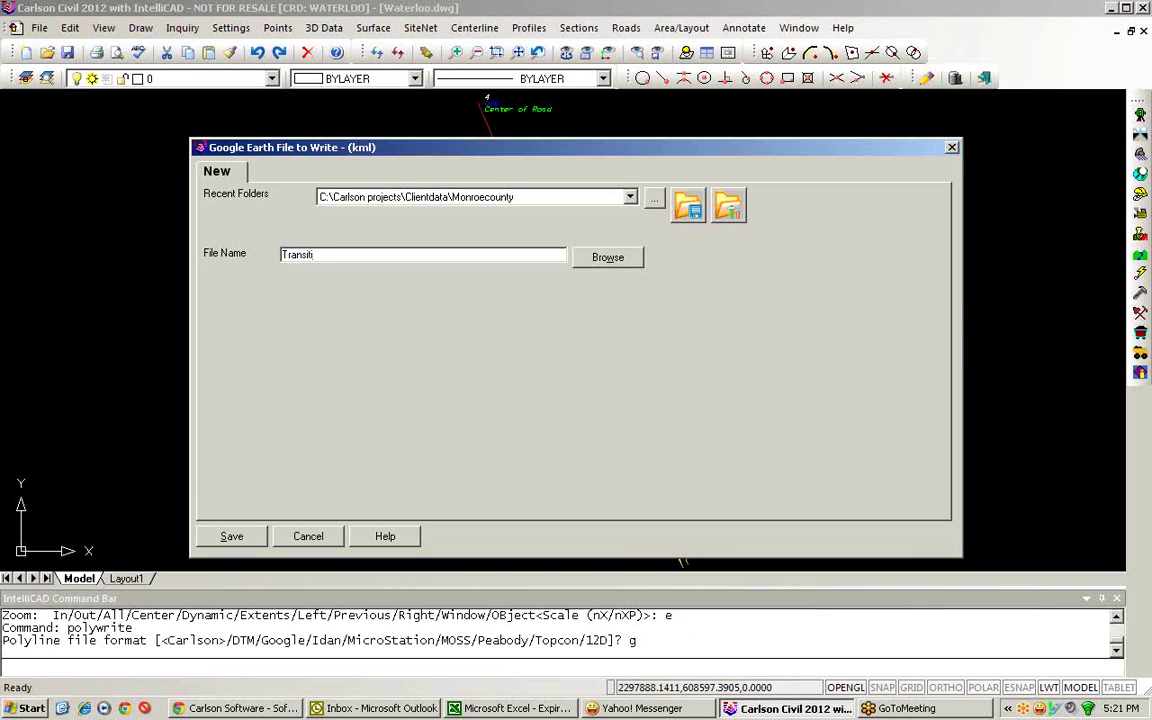
{"action": "type", "text": "on1"}
{"action": "key", "text": "Return"}
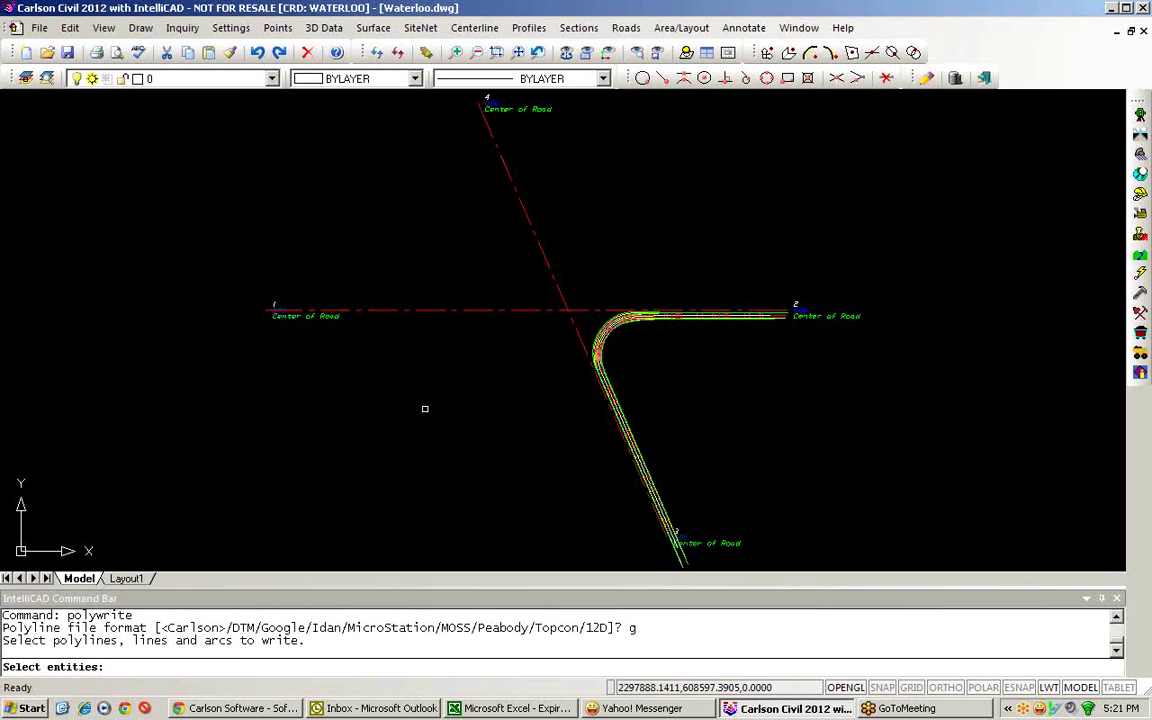
- Write all drawing entities to the Google Earth file without using elevations from the drawing
{"action": "type", "text": "all"}
{"action": "key", "text": "Return"}
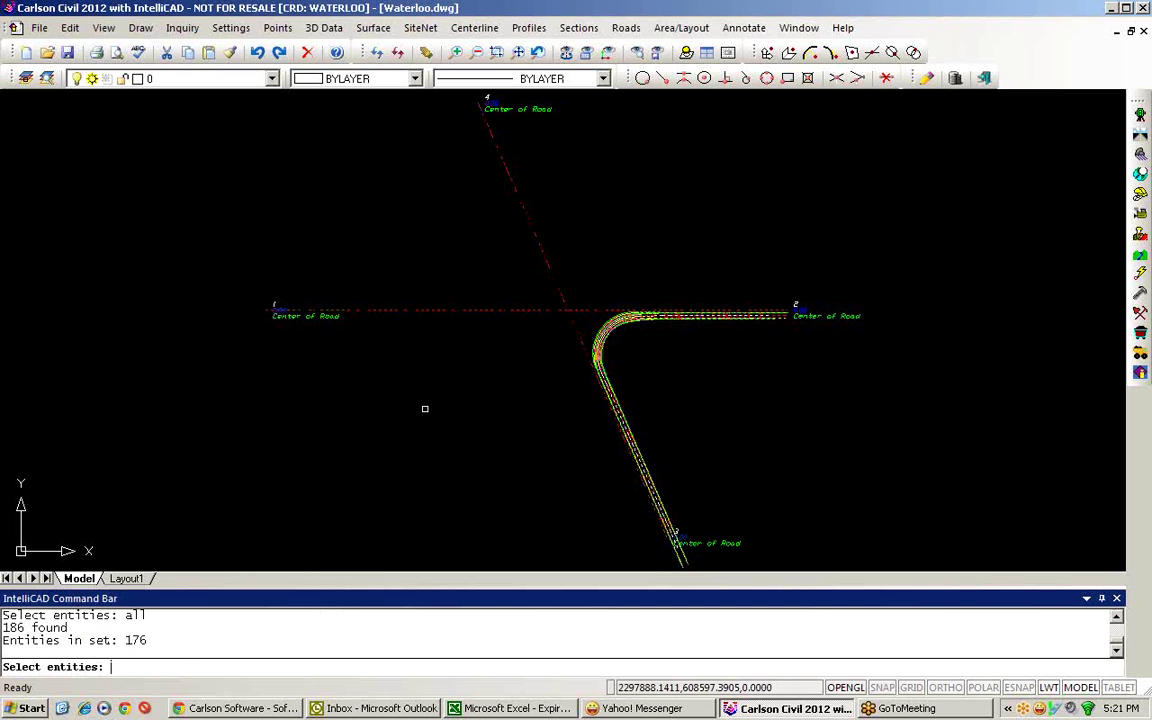
{"action": "key", "text": "Return"}
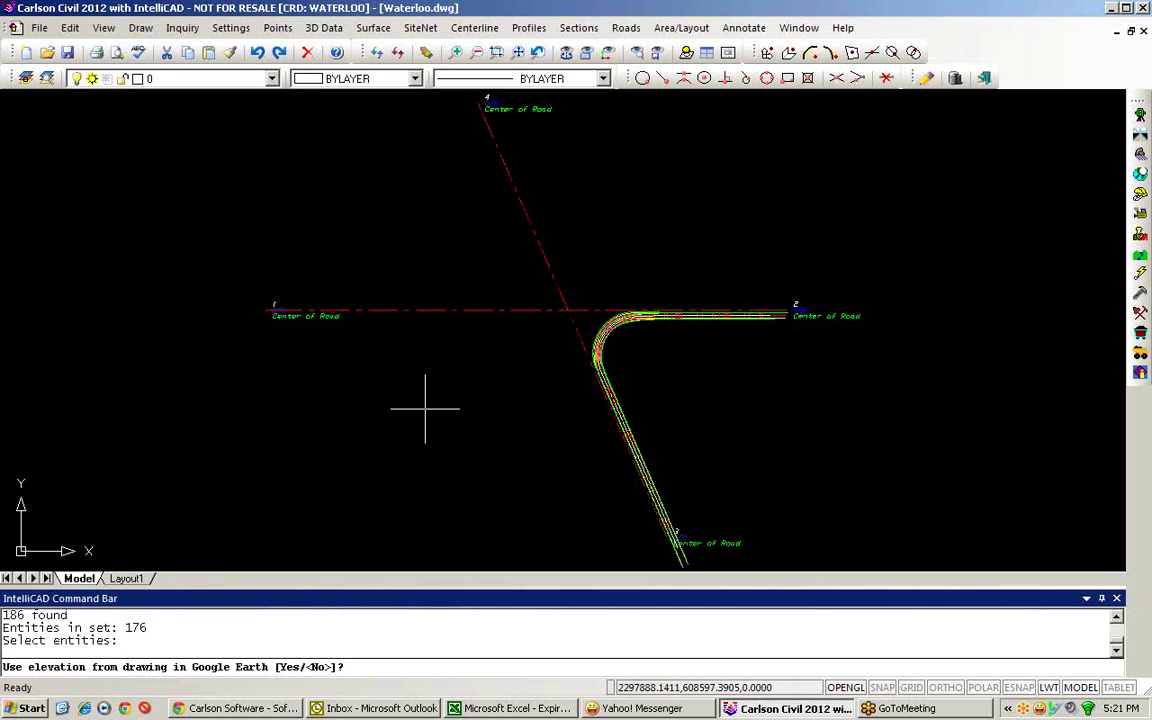
{"action": "key", "text": "Return"}
{"action": "key", "text": "Return"}
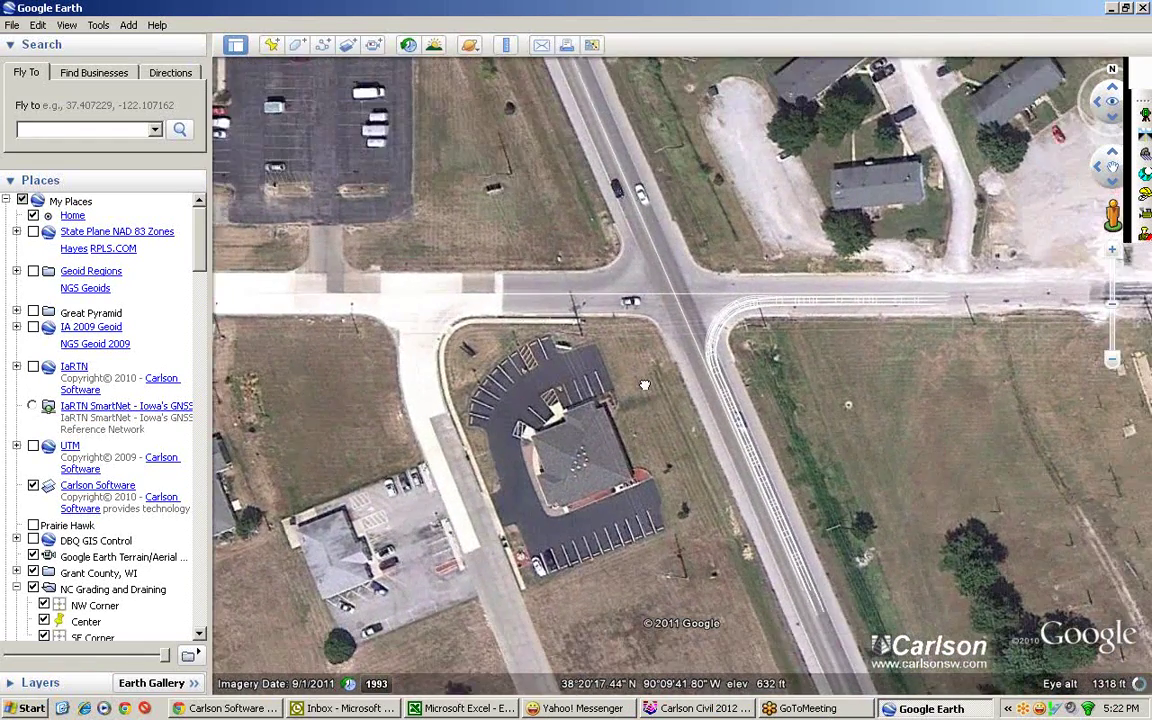
- Examine the exported vehicle paths at the intersection in Google Earth, from above and from tilted and rotated views
{"action": "scroll", "coordinate": [644, 385], "scroll_direction": "down", "scroll_amount": 3}
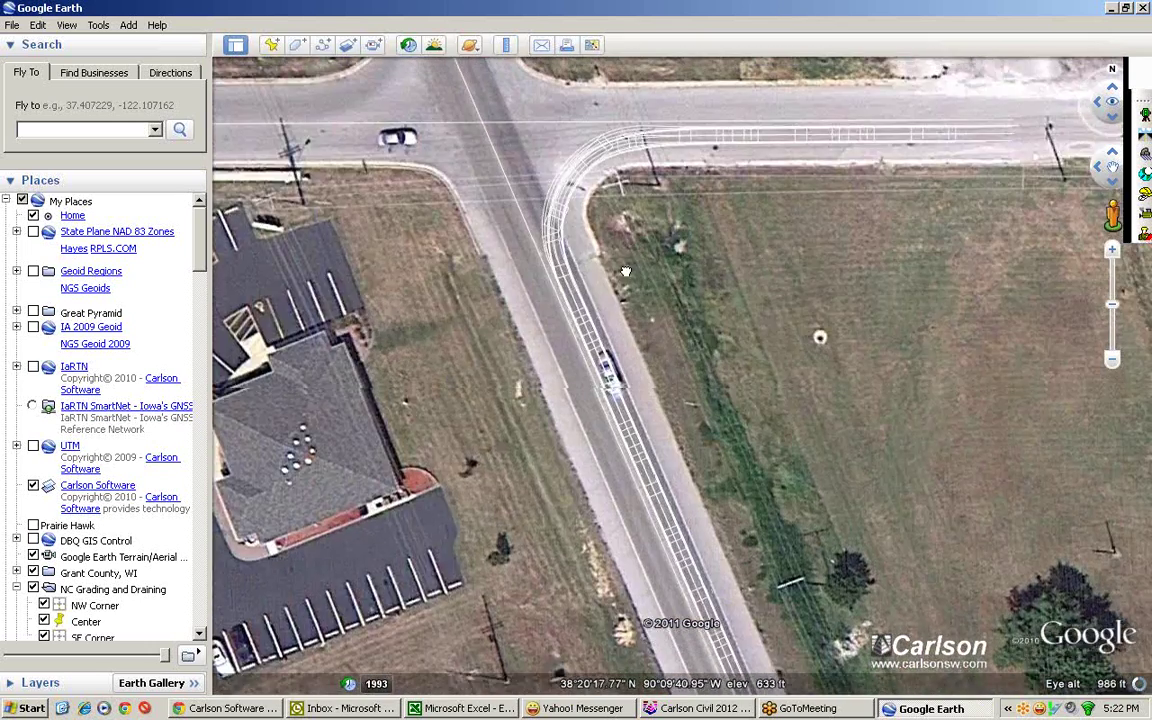
{"action": "scroll", "coordinate": [625, 271], "scroll_direction": "down", "scroll_amount": 2}
{"action": "scroll", "coordinate": [496, 300], "scroll_direction": "down", "scroll_amount": 2}
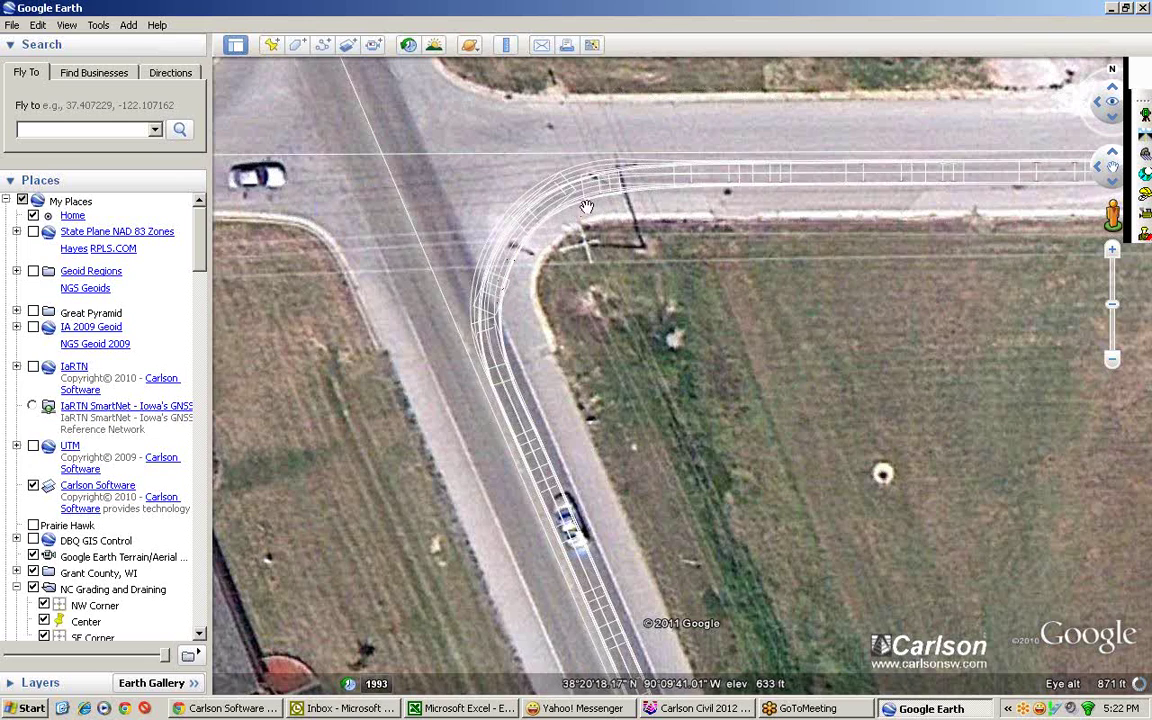
{"action": "right_click_drag", "start_coordinate": [628, 270], "coordinate": [631, 362]}
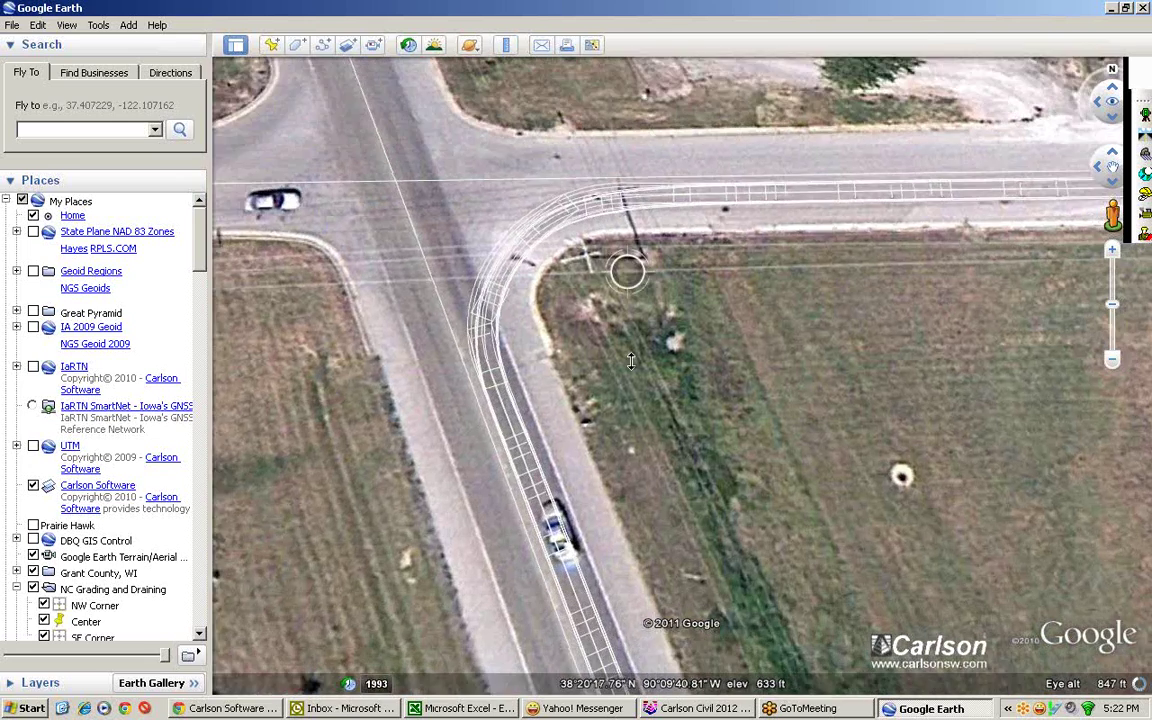
{"action": "middle_click_drag", "start_coordinate": [631, 362], "coordinate": [826, 505]}
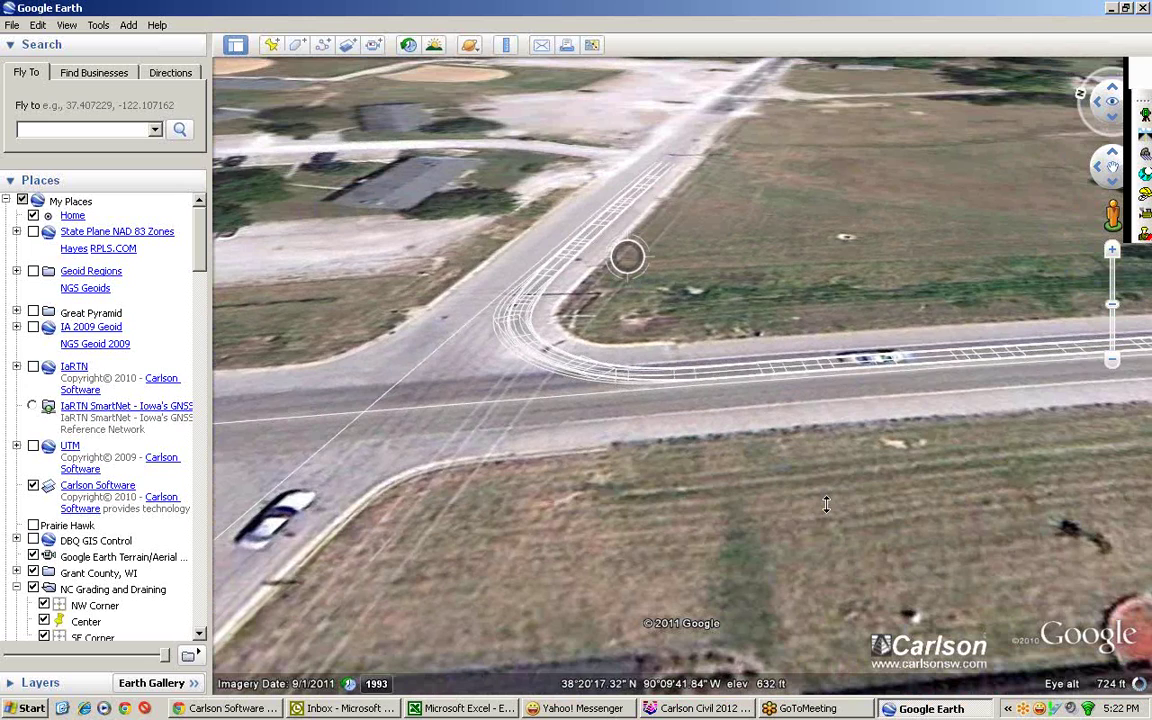
{"action": "middle_click_drag", "start_coordinate": [826, 505], "coordinate": [658, 503]}
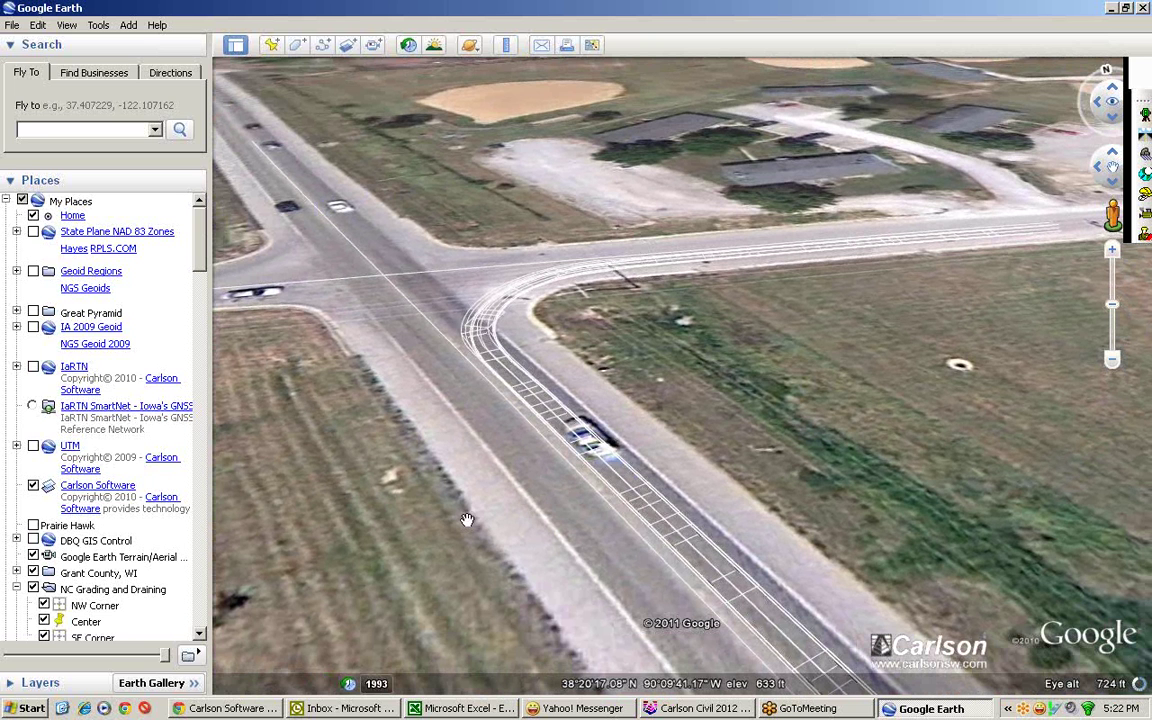